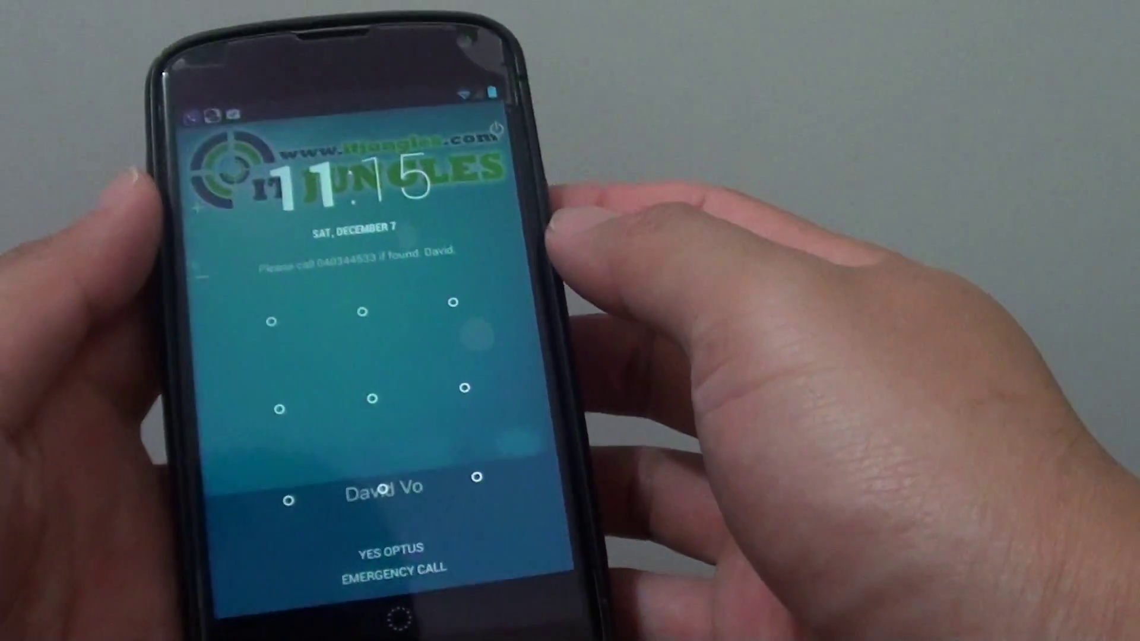
Draw the unlock pattern to unlock the phone into Security settings.
mouse_move(271, 321)
left_mouse_down()
mouse_move(288, 500)
mouse_move(476, 476)
left_mouse_up()
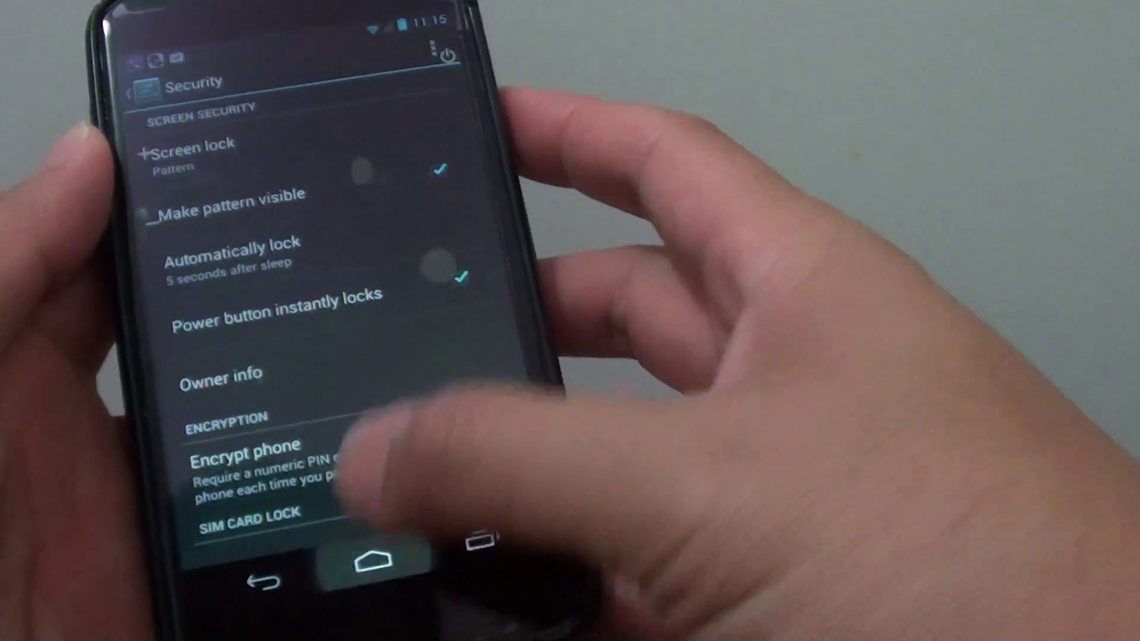
left_click(398, 605)
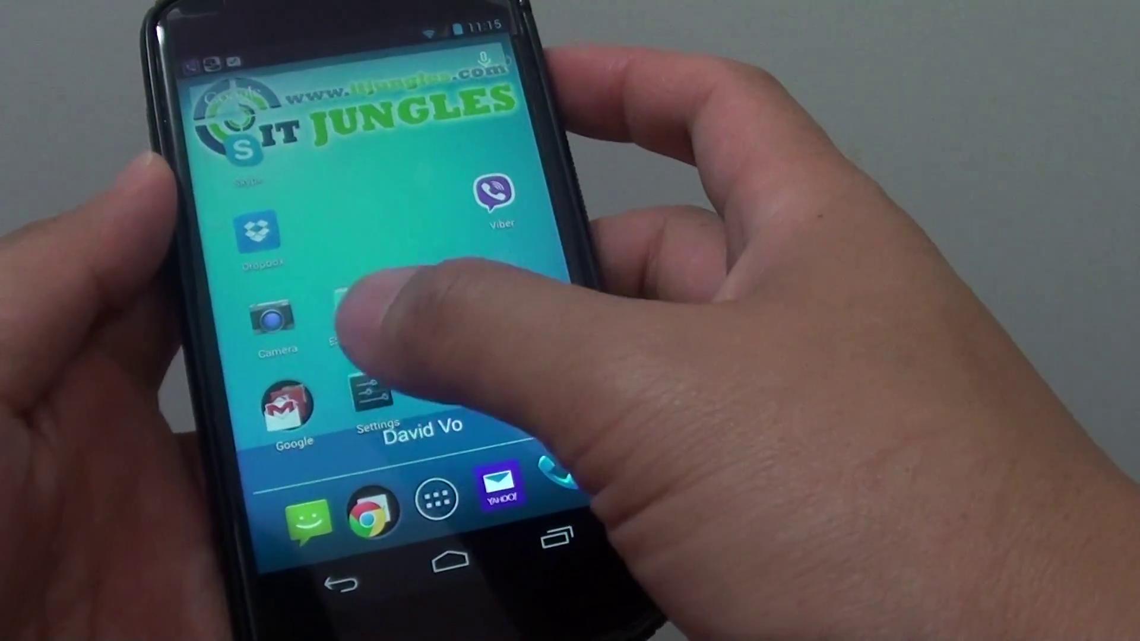
left_click(372, 397)
scroll(481, 357, "down", 5)
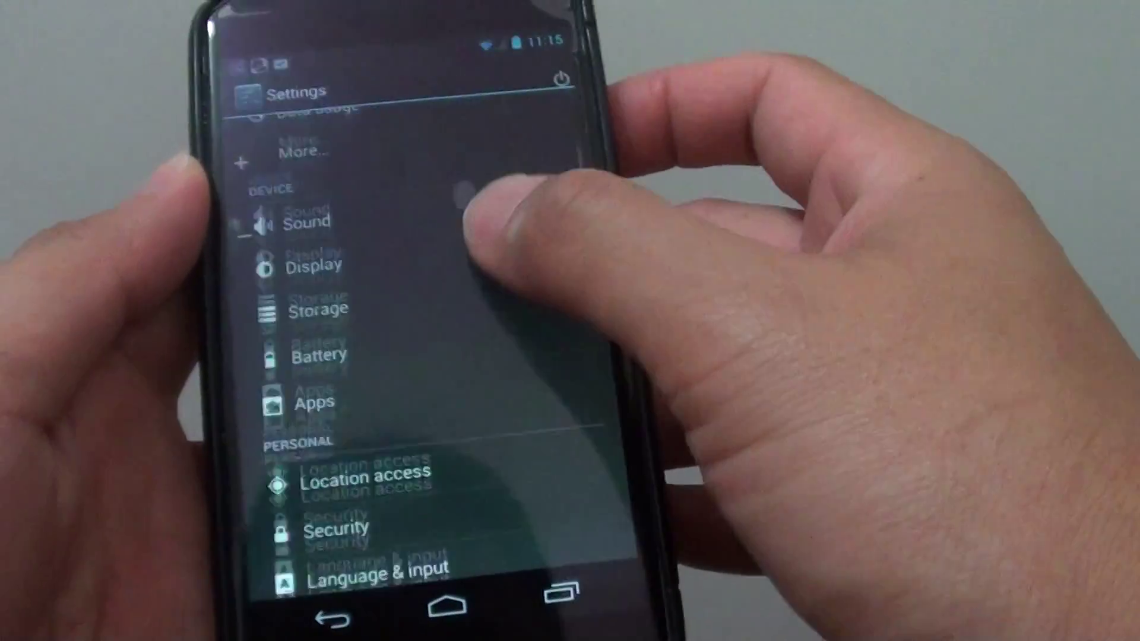
scroll(481, 356, "down", 3)
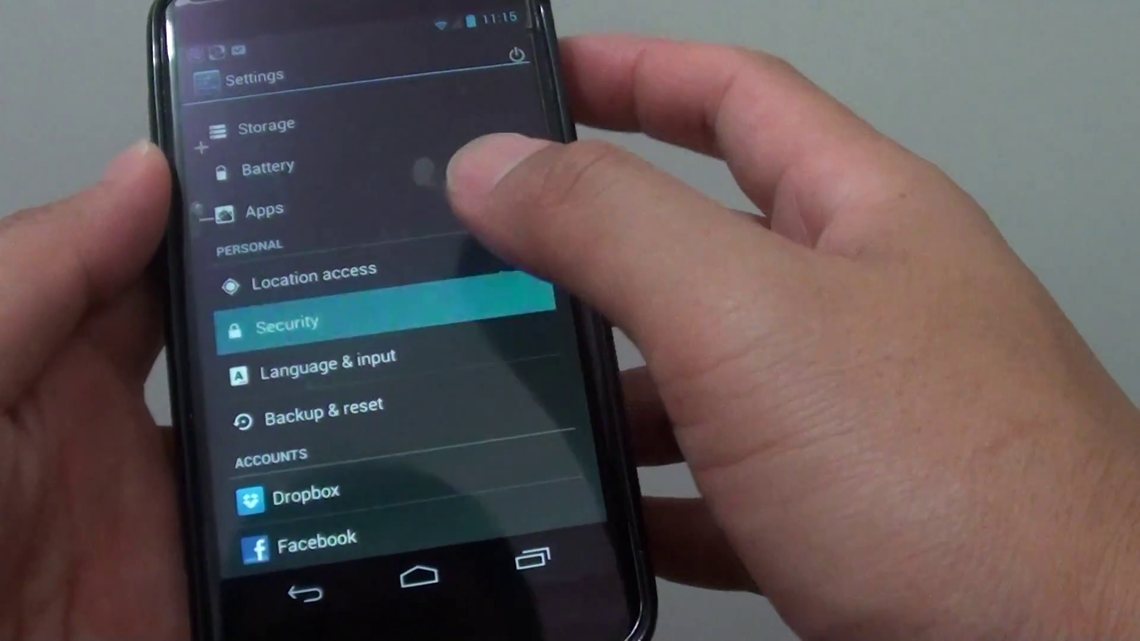
left_click(488, 284)
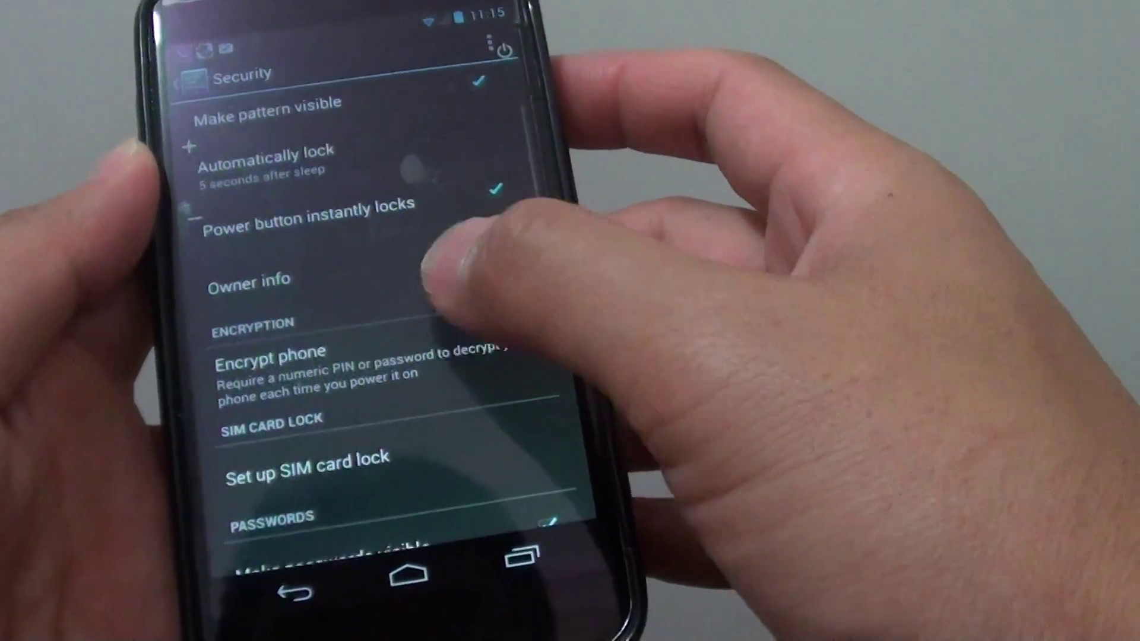
Open Owner info, place the cursor in the message, and uncheck 'Show owner info on lock screen'.
left_click(410, 289)
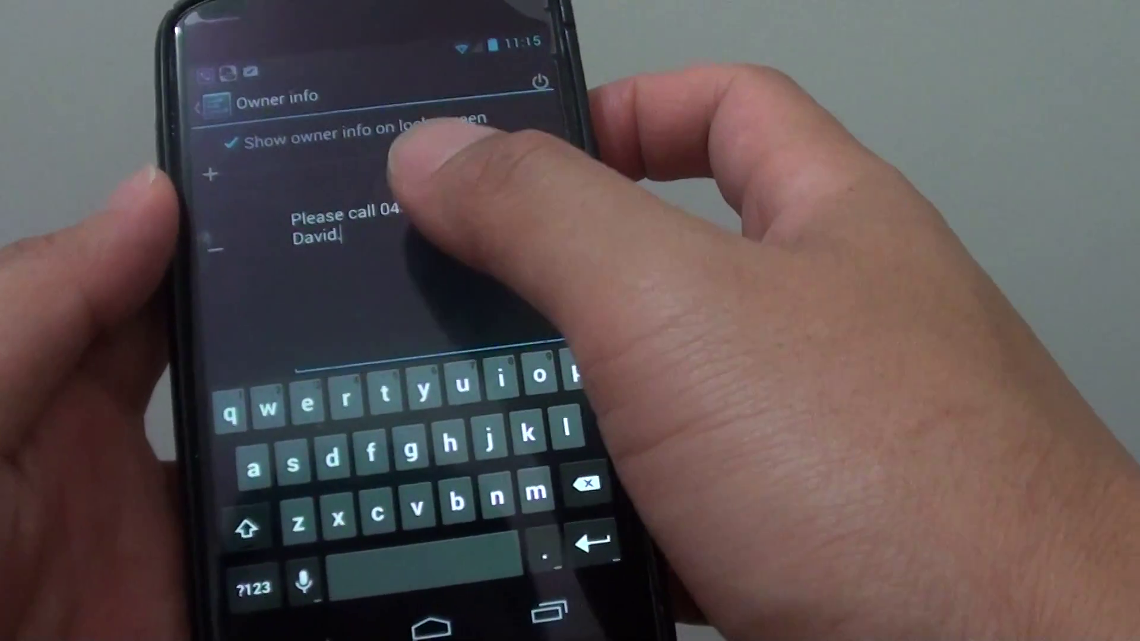
left_click(352, 254)
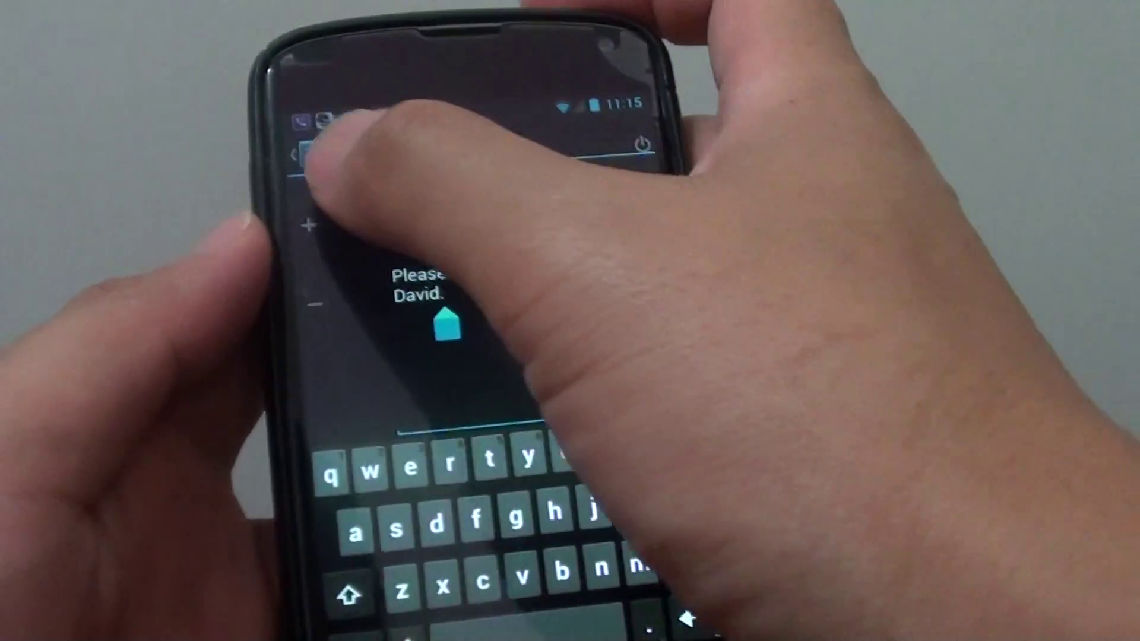
left_click(257, 141)
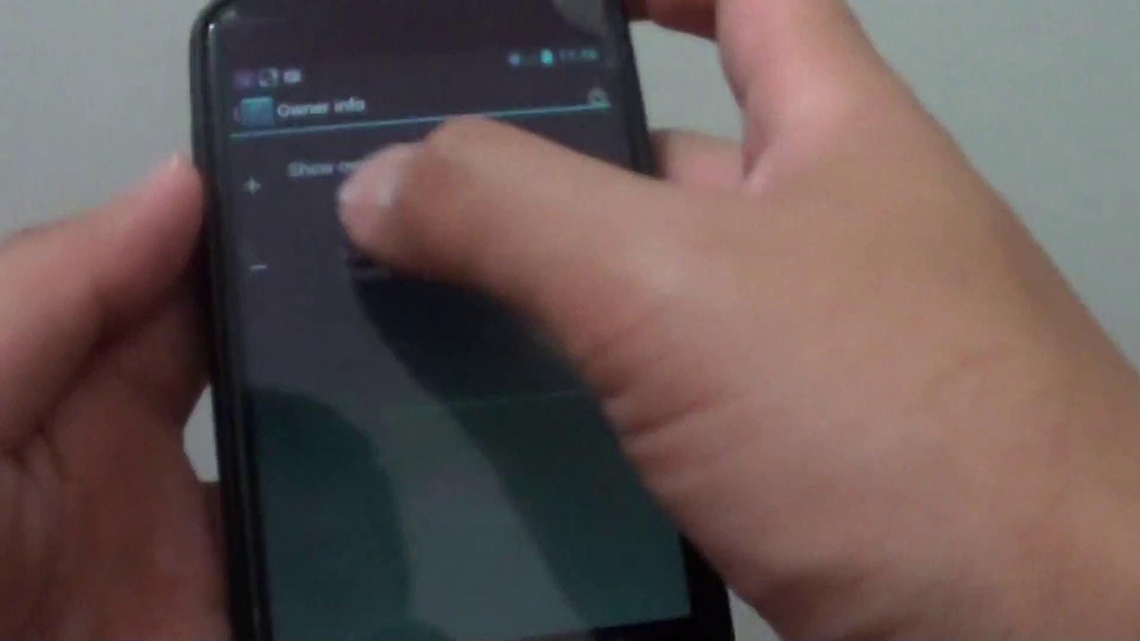
Recheck 'Show owner info on lock screen' and place the cursor in the owner message.
left_click(252, 153)
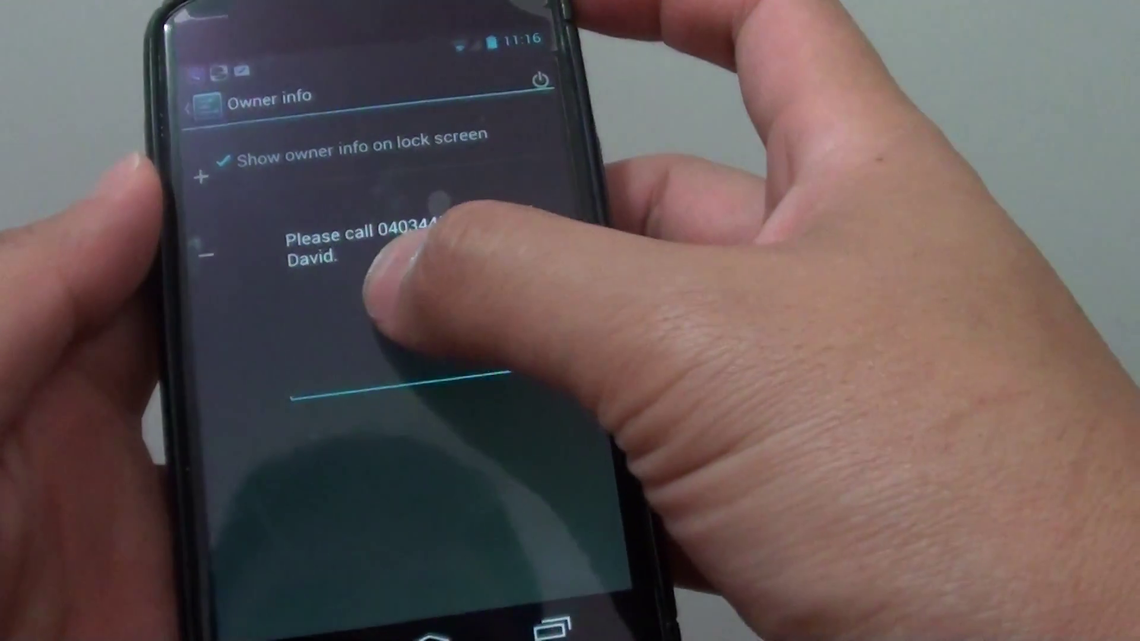
left_click(378, 276)
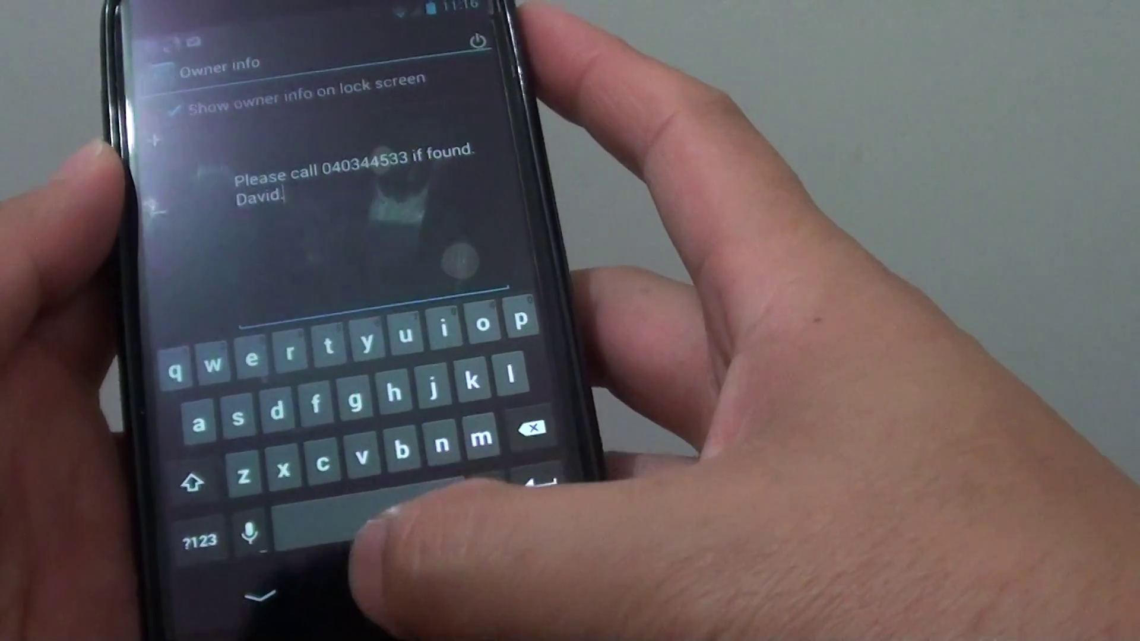
Go home, turn the screen off, then wake the phone to the lock screen.
left_click(393, 585)
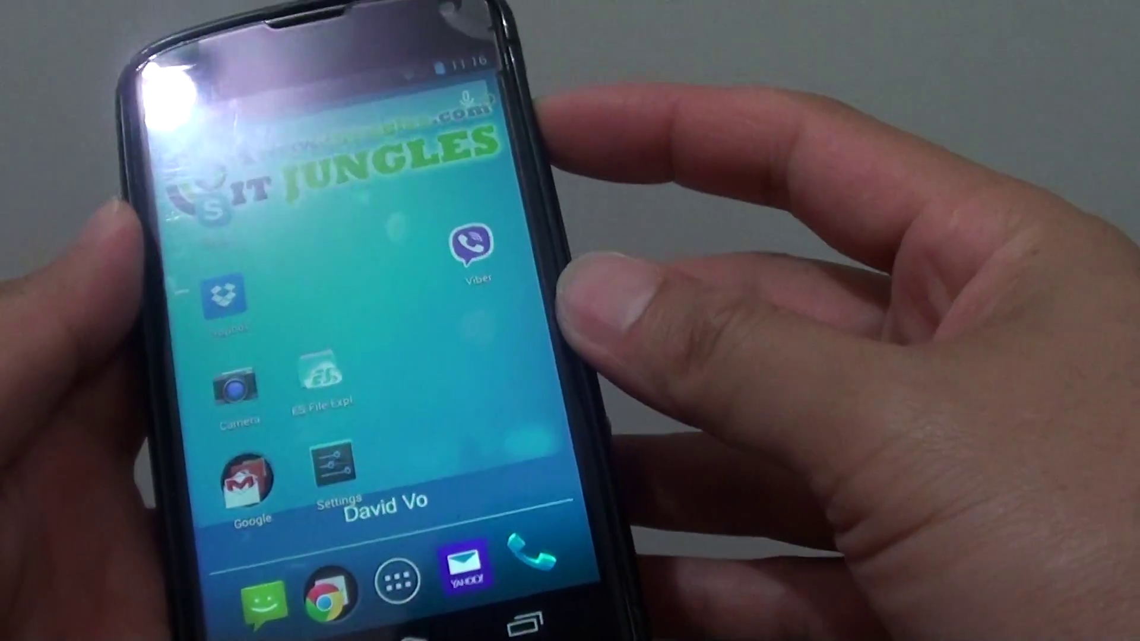
left_click(575, 294)
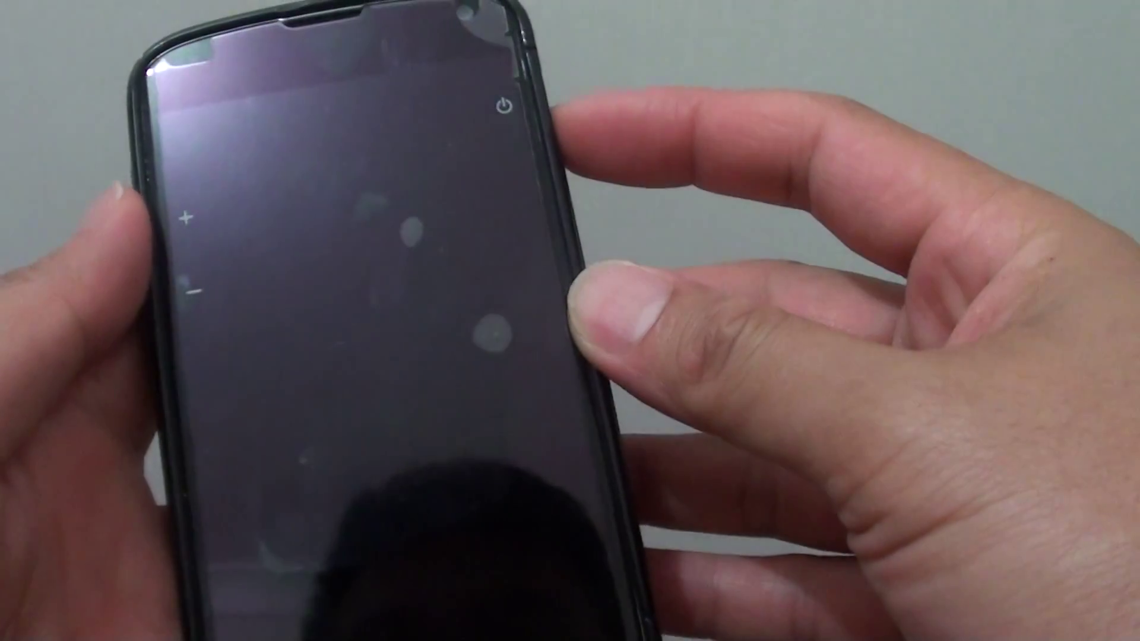
left_click(575, 286)
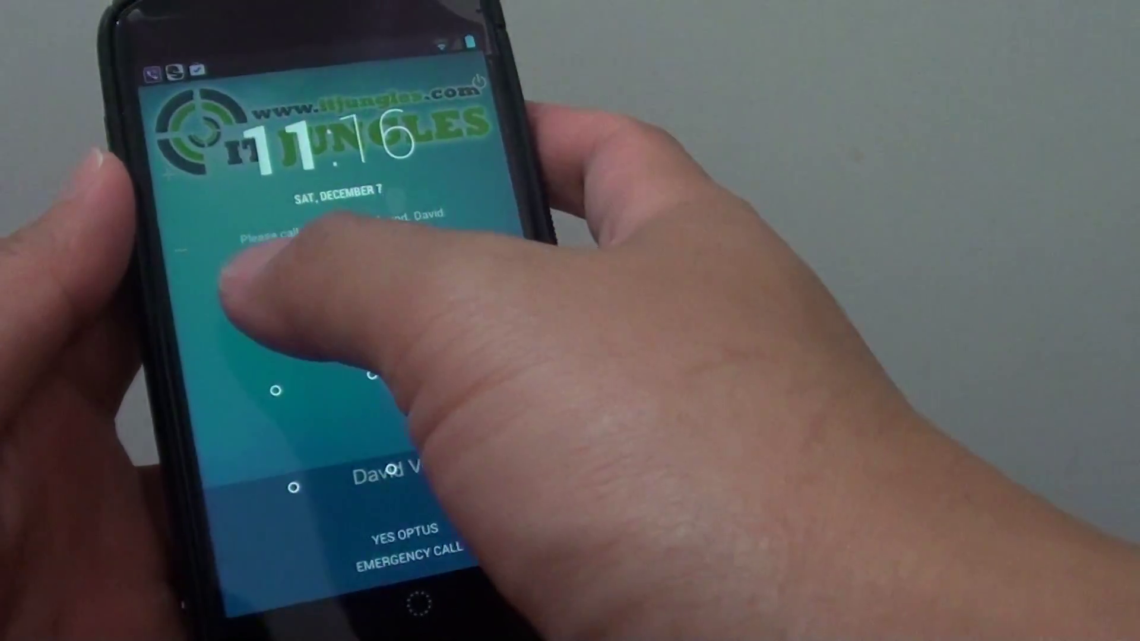